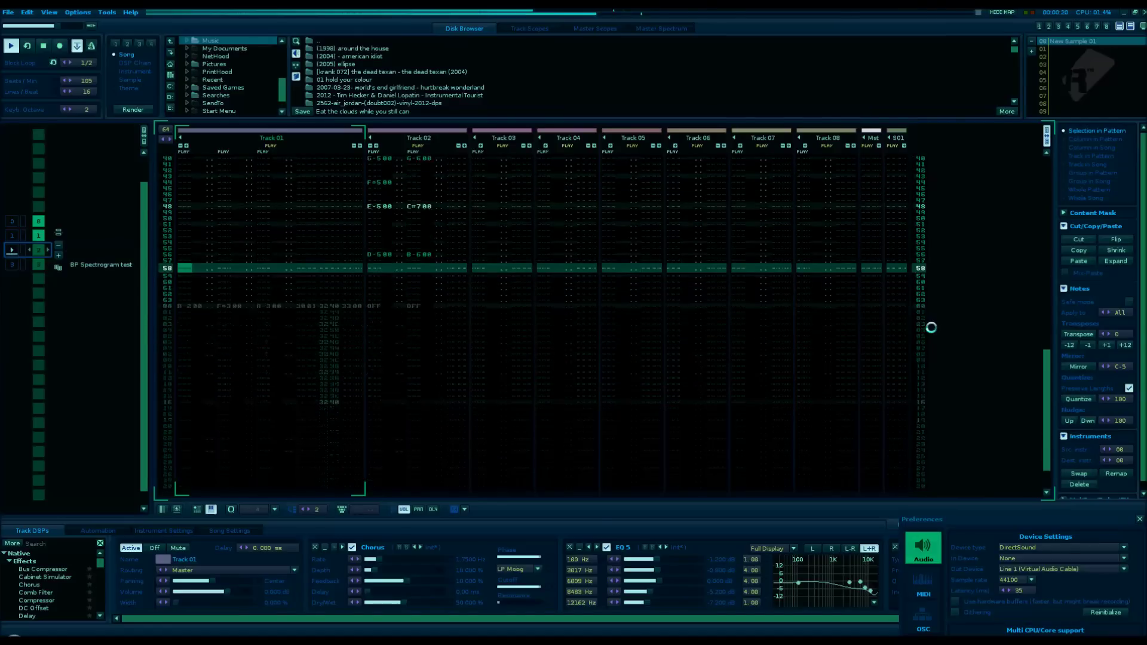
Inspect the effect chains of the S01 send track and the Clavia Lab instrument track while the song plays.
left_click(677, 27)
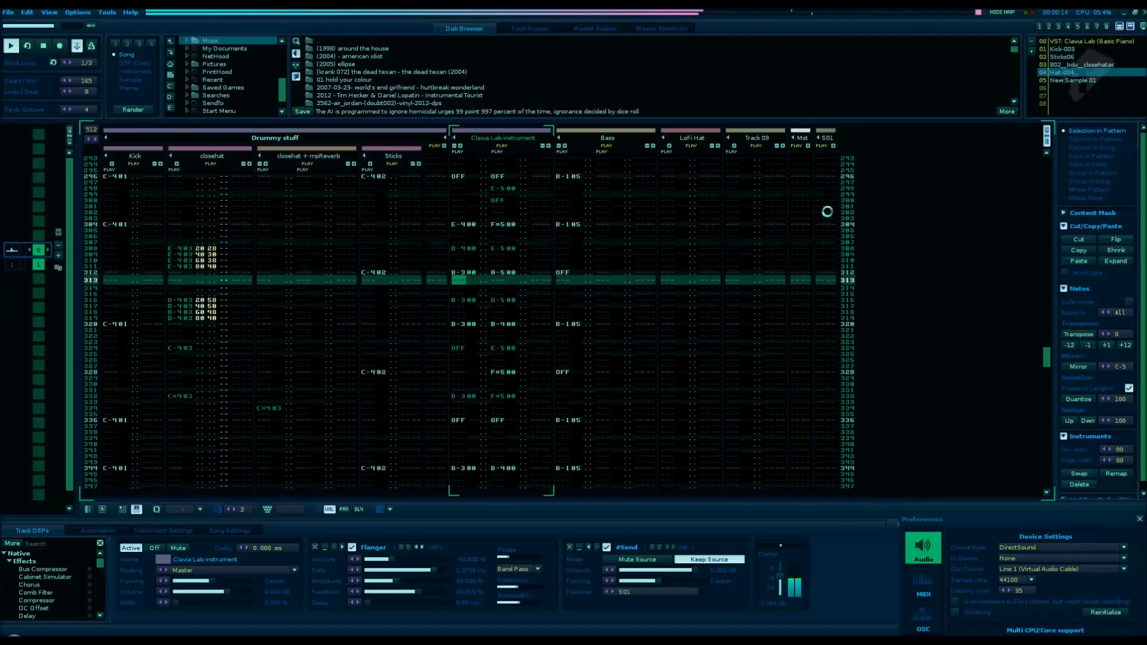
left_click(828, 212)
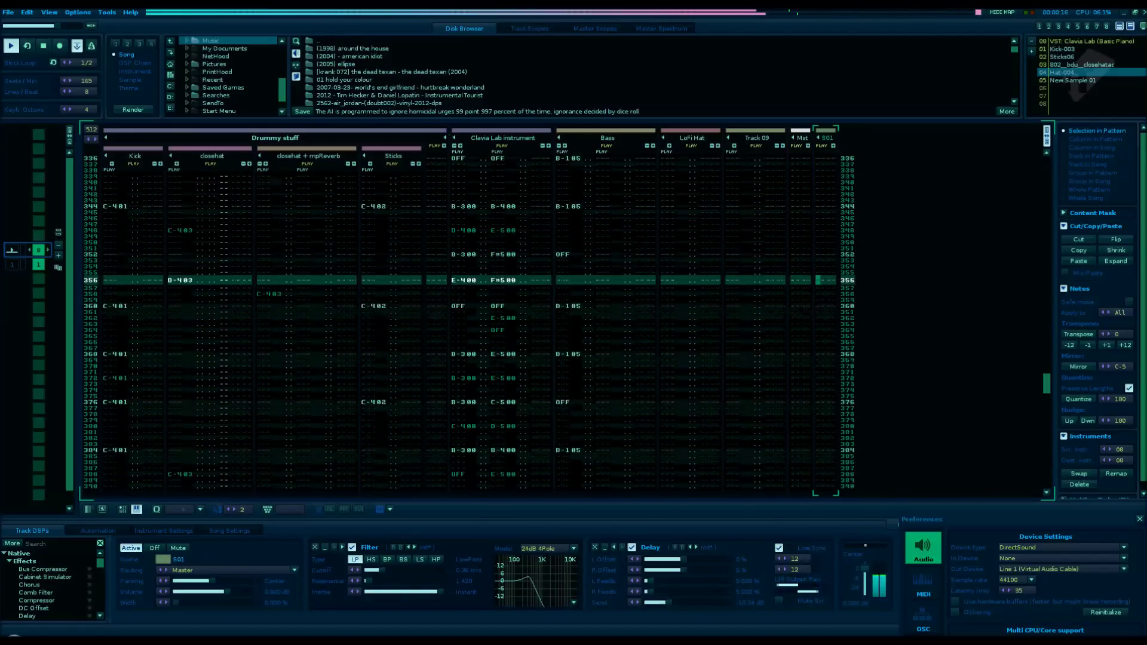
left_click(520, 261)
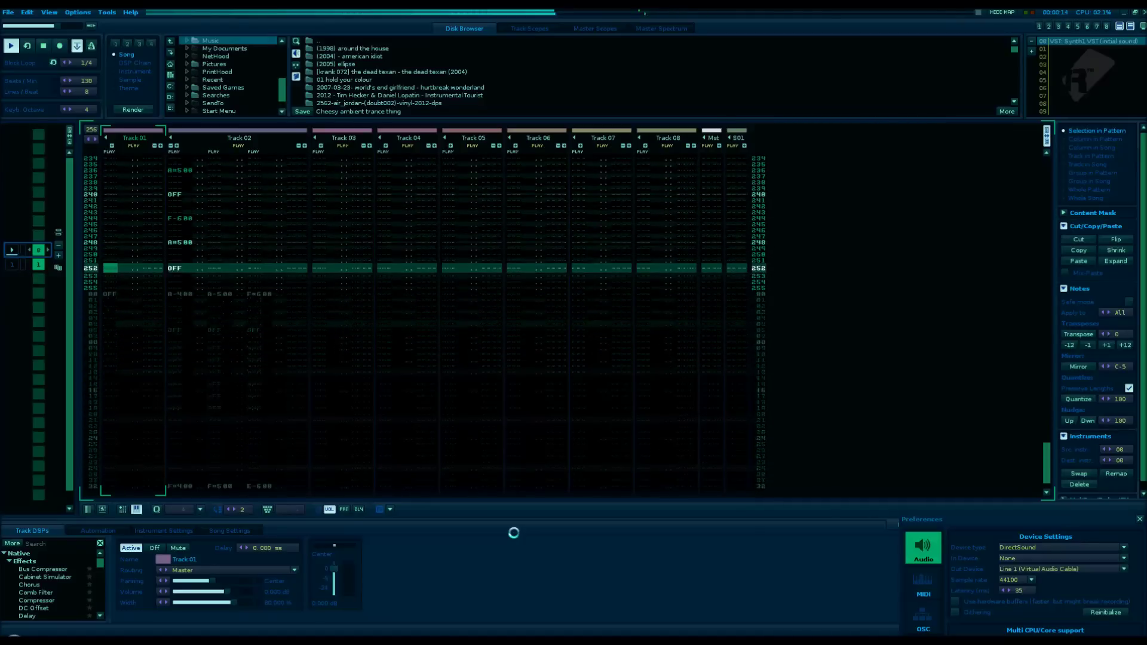
Stop 'Cheesy ambient trance thing', play it from its second pattern and stop the playback.
key("space")
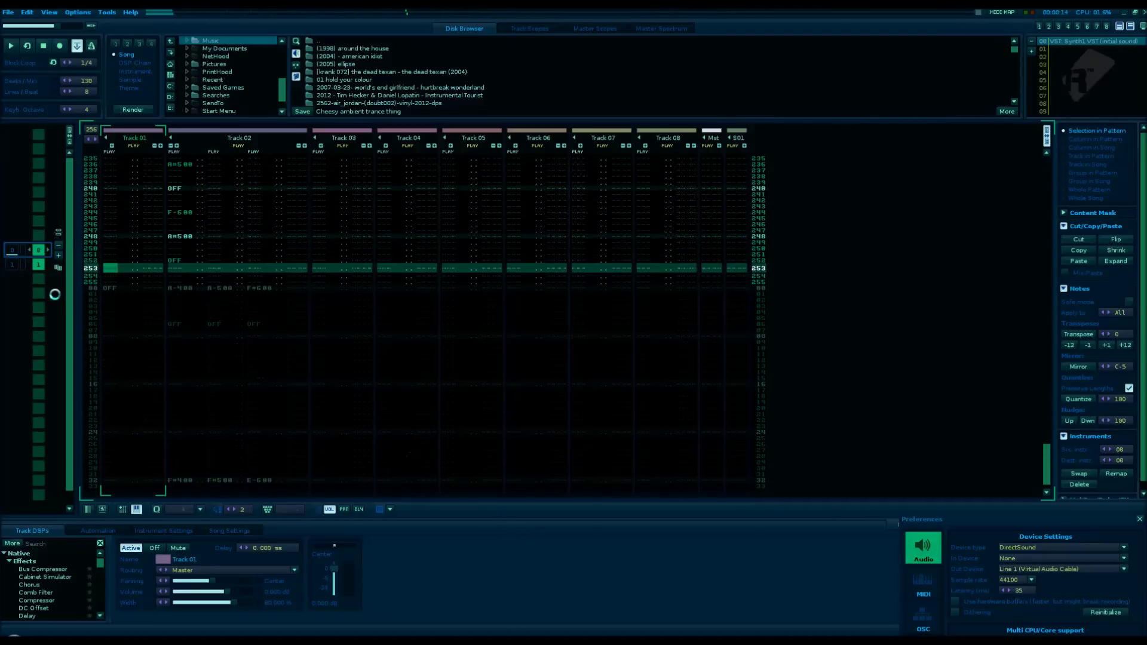
key("space")
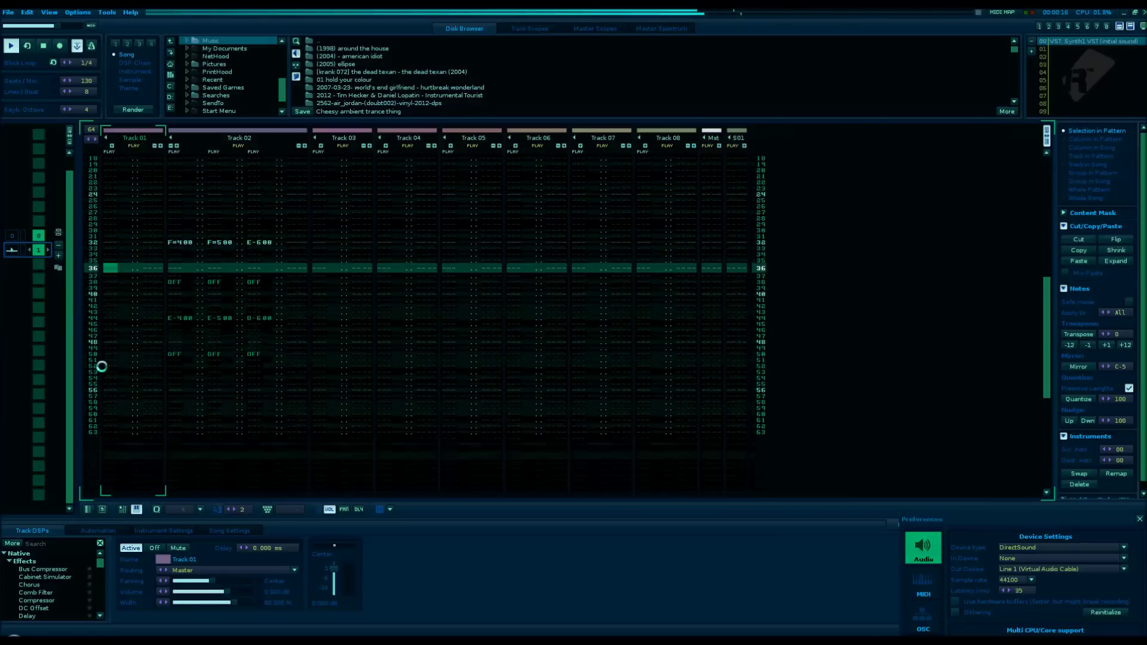
key("space")
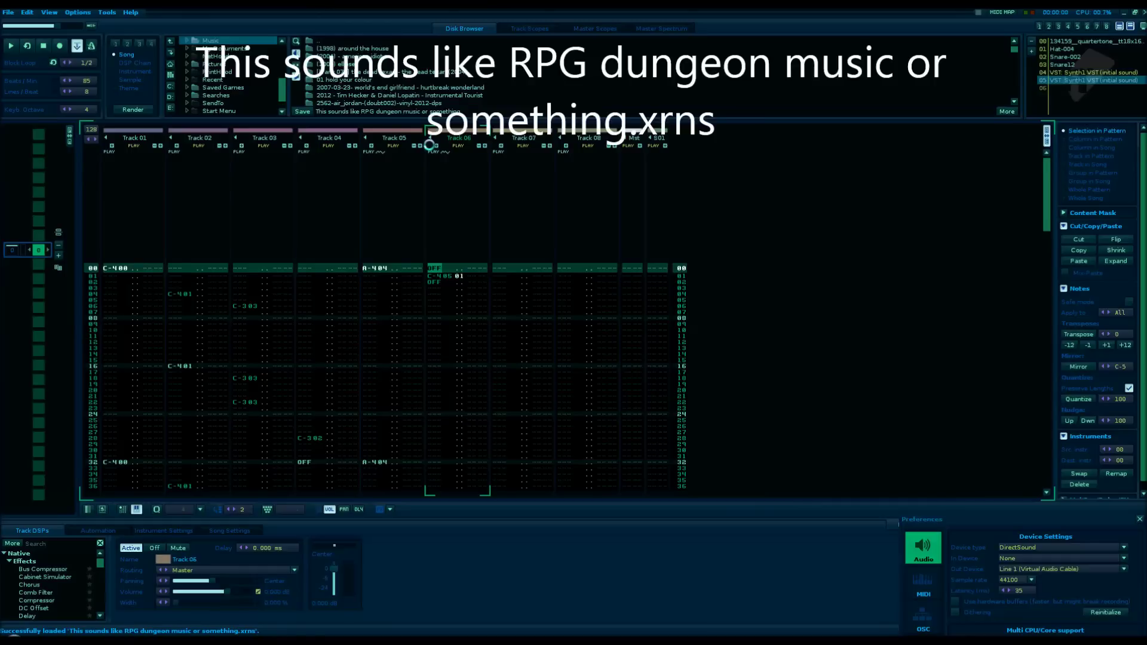
Play the songs 'This sounds like RPG dungeon music or something' and 'fmell my singer'.
key("space")
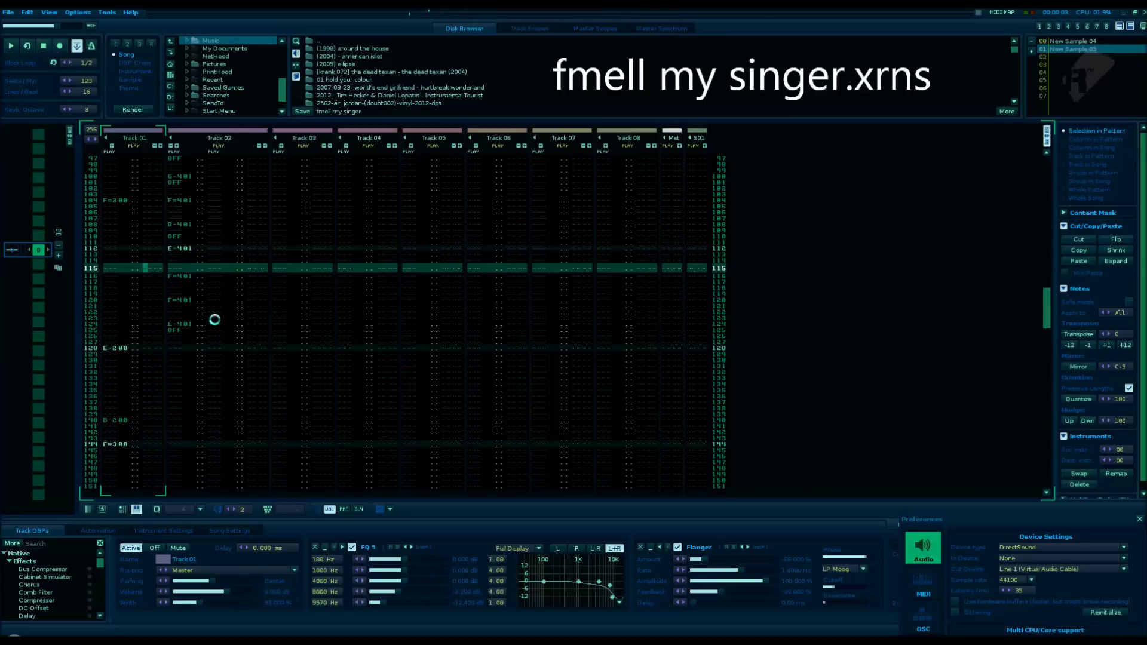
key("space")
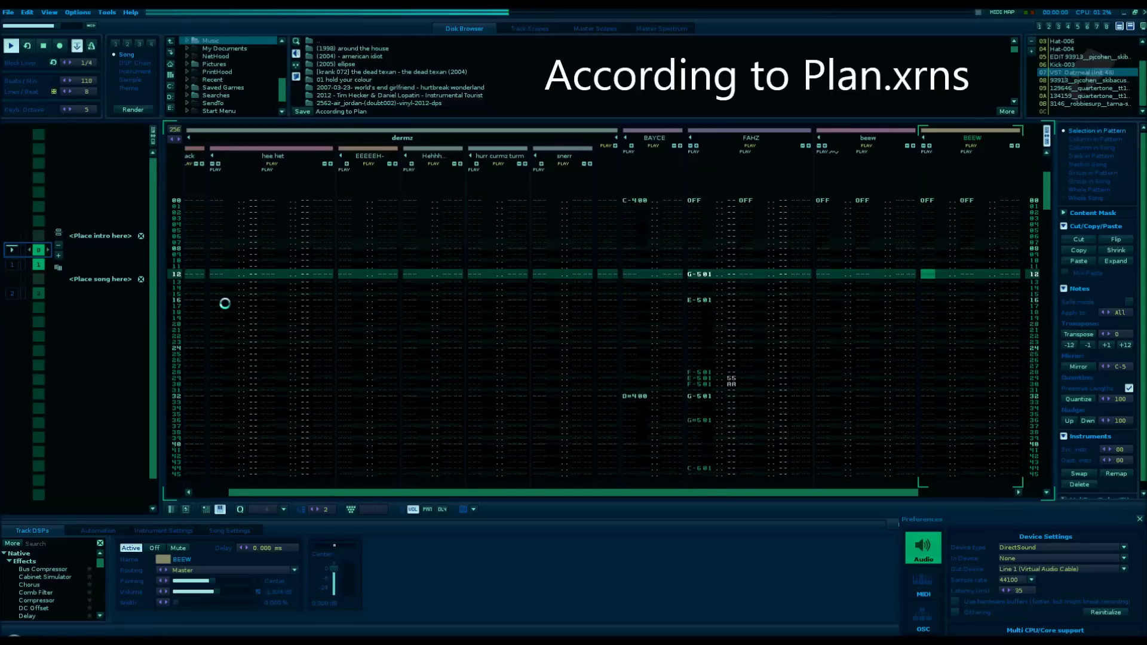
Inspect the FAHZ, BAYCE, BEEW and drum group tracks of 'According to Plan' during playback.
left_click(717, 335)
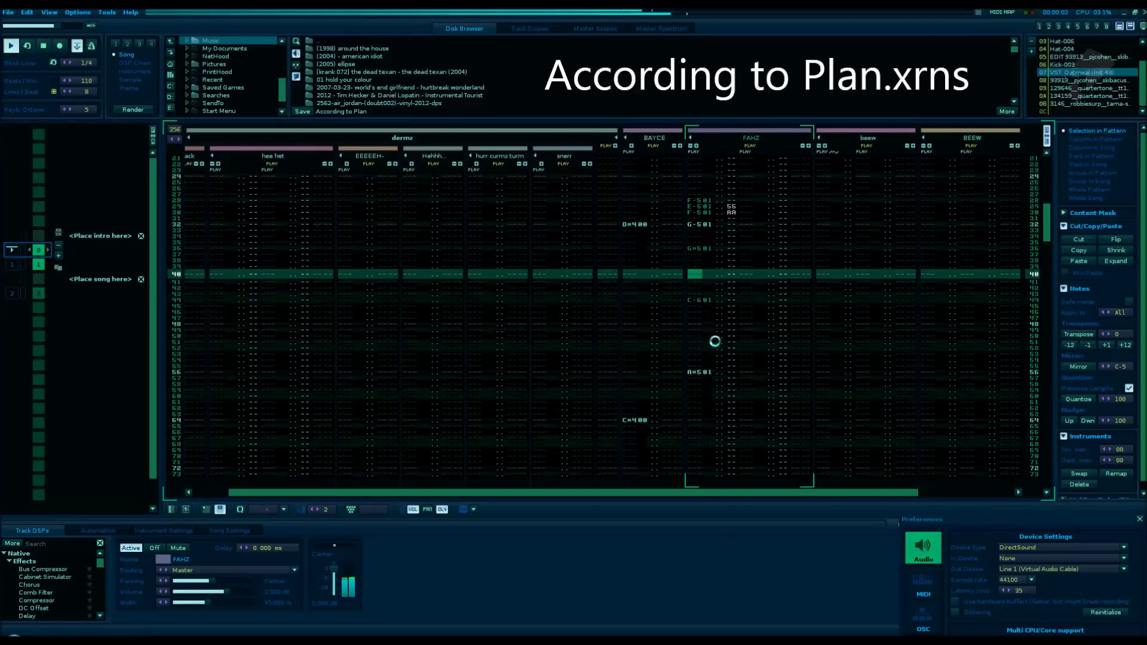
left_click(644, 286)
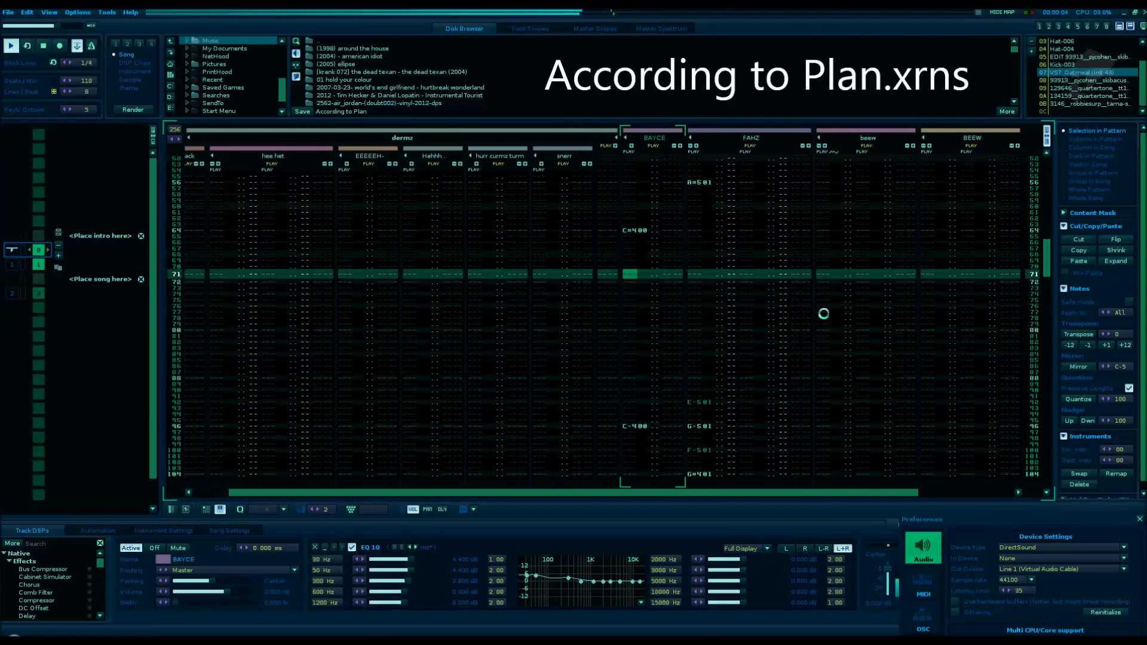
left_click(939, 222)
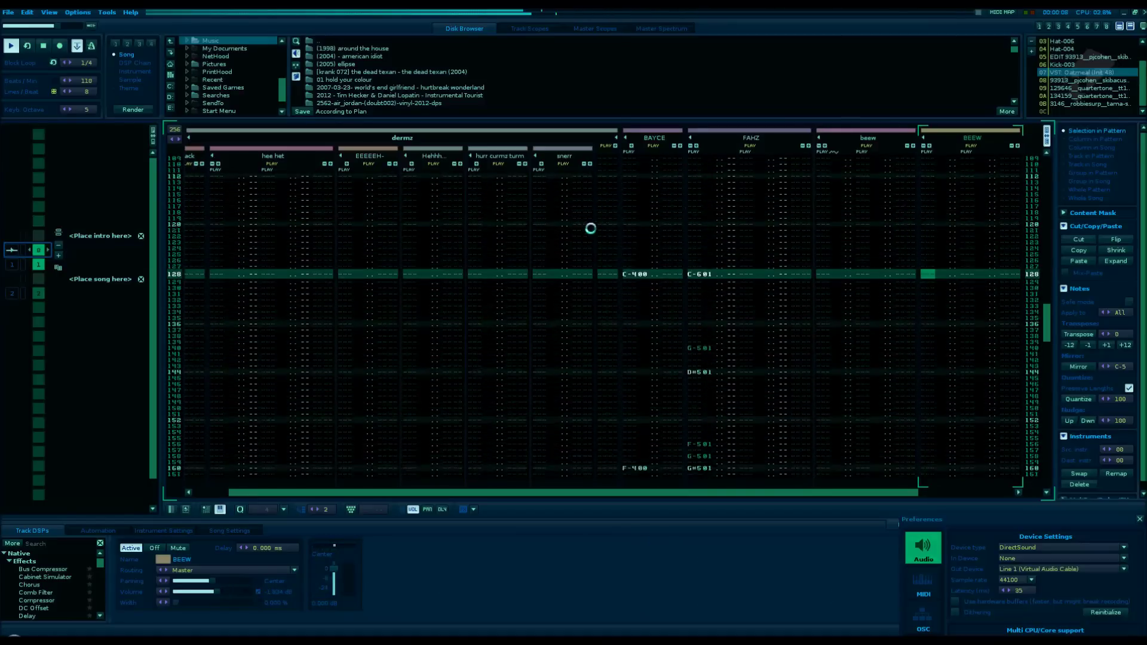
left_click(556, 238)
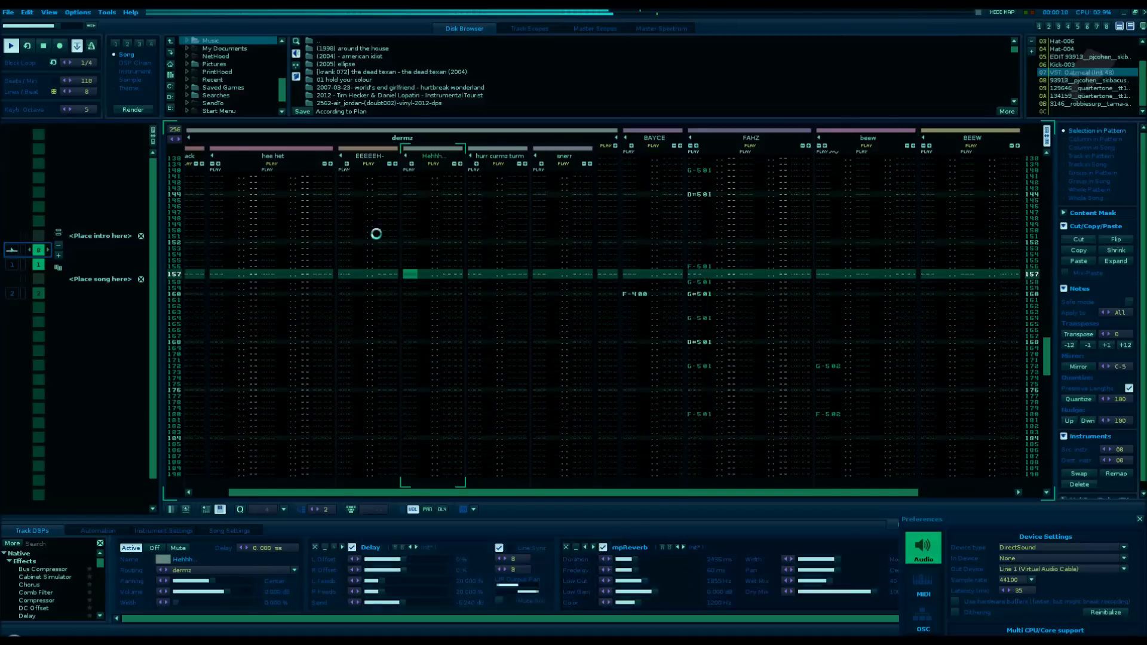
left_click(244, 233)
left_click(186, 242)
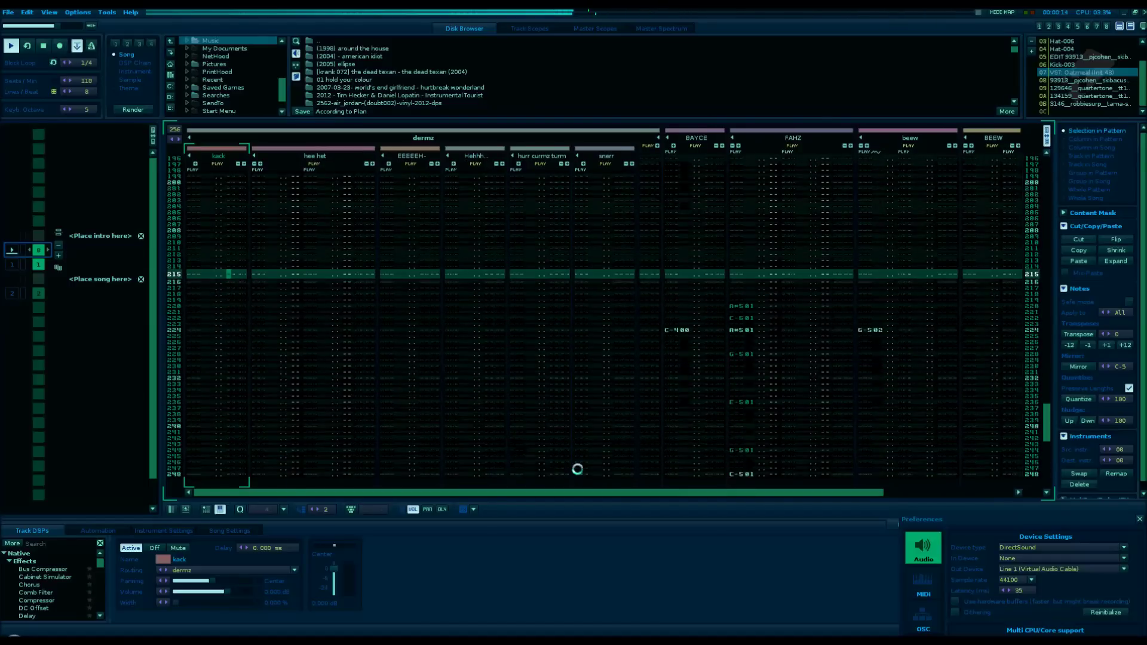
key("Tab")
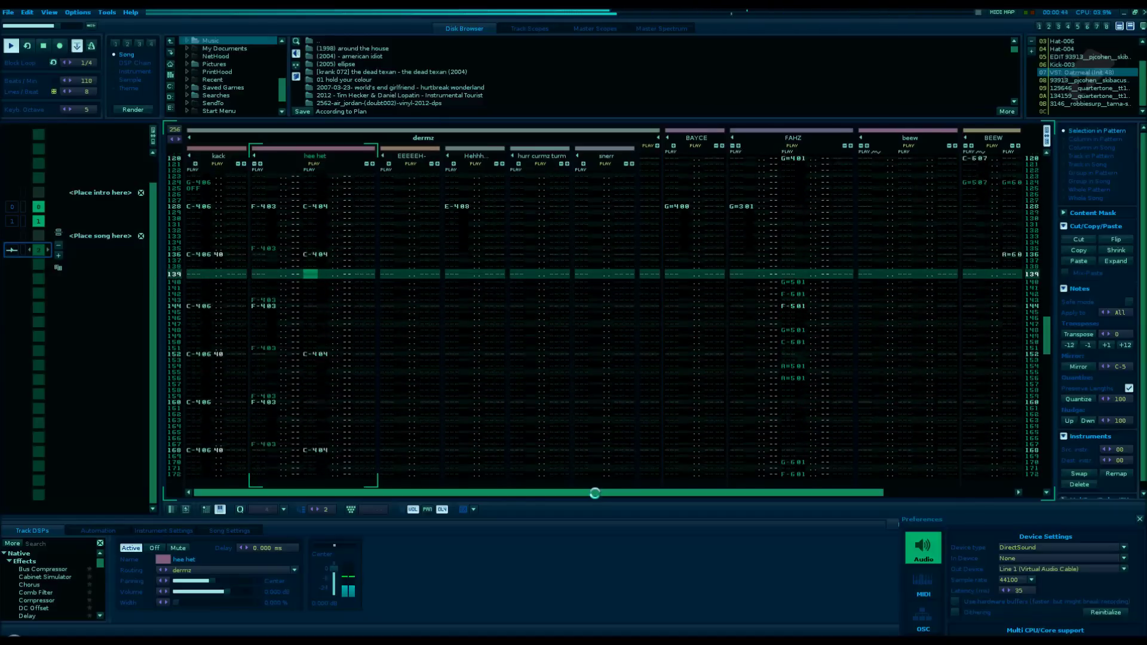
left_click_drag(588, 493, 604, 515)
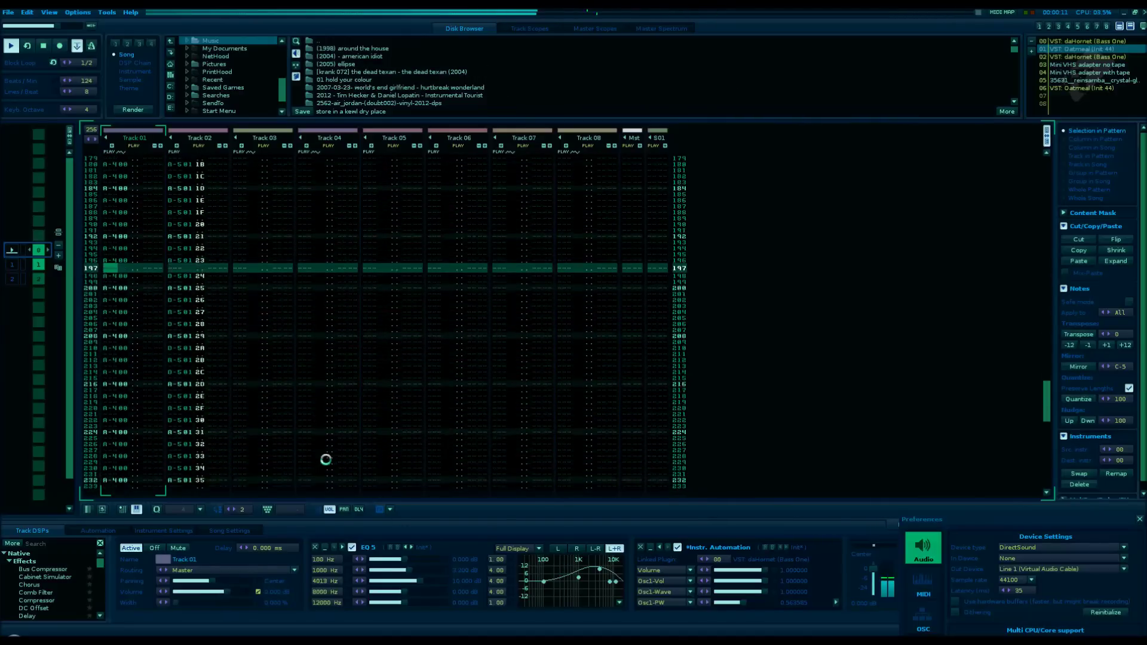
Inspect Track 02, Track 04, Track 01 and Track 03 of 'store in a kewl dry place' during playback.
left_click(178, 312)
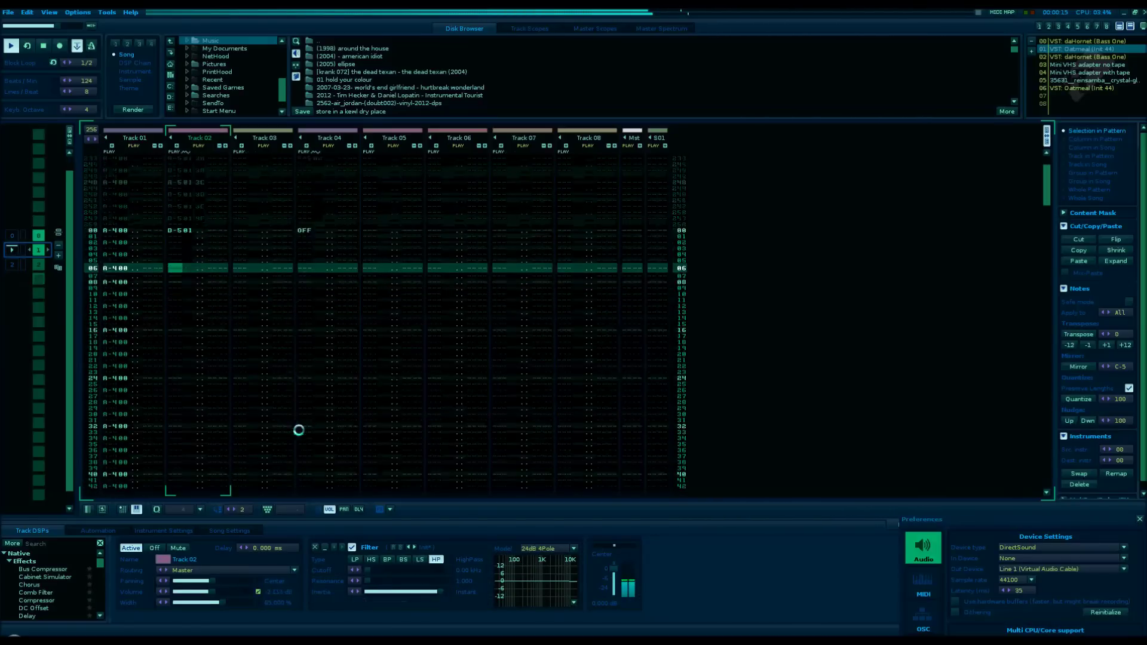
left_click(304, 417)
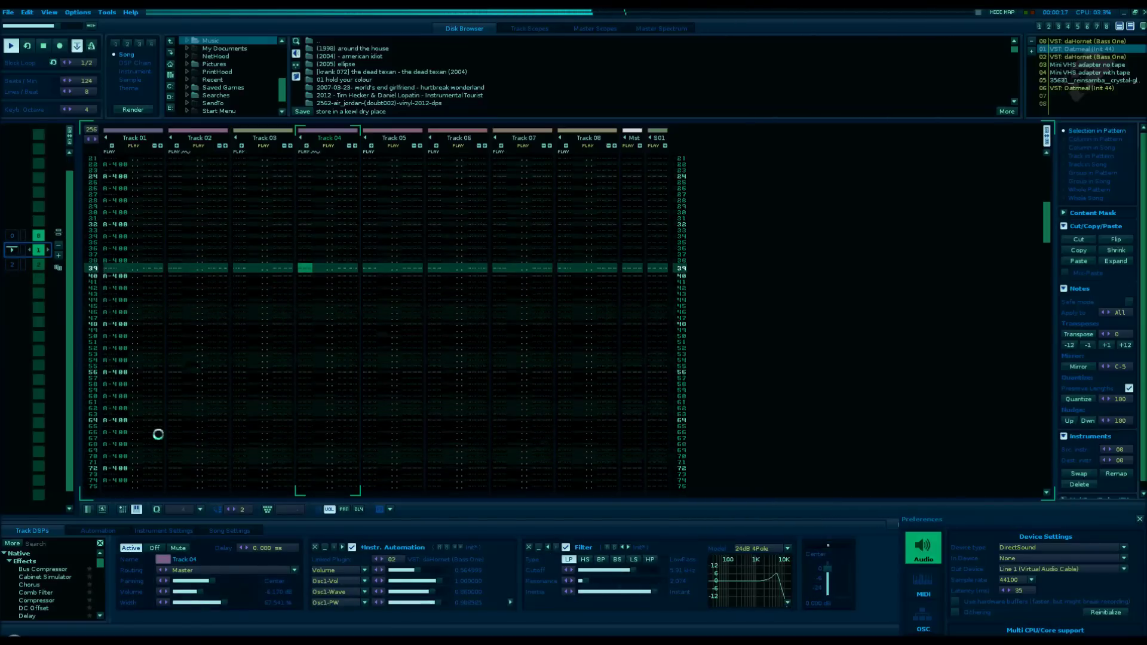
left_click(118, 341)
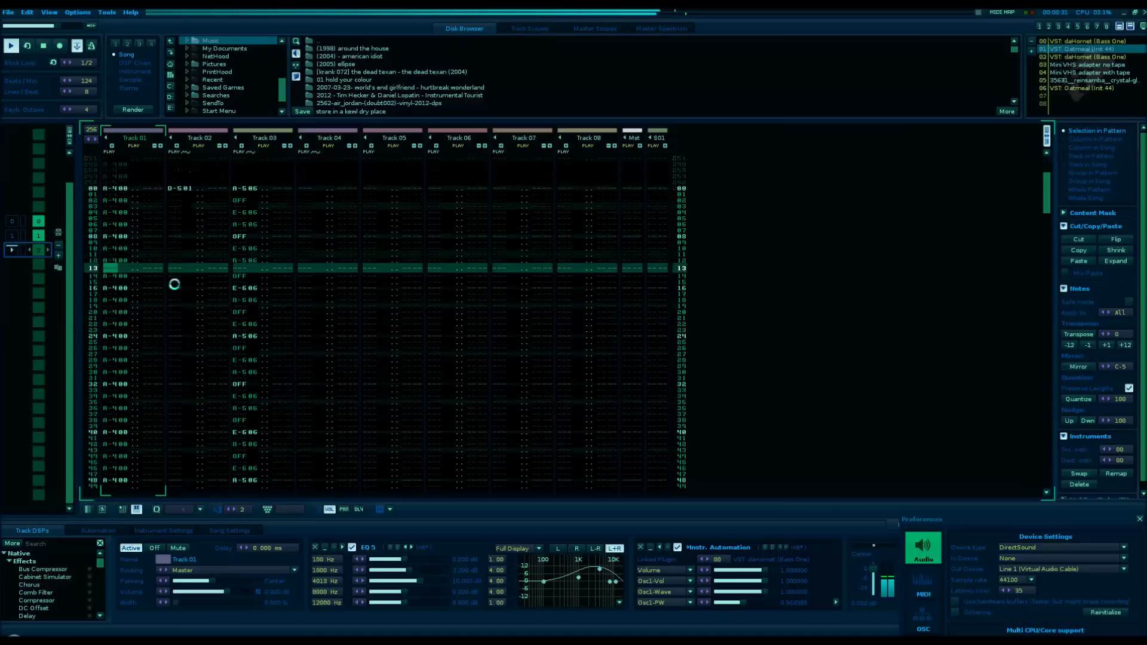
left_click(250, 286)
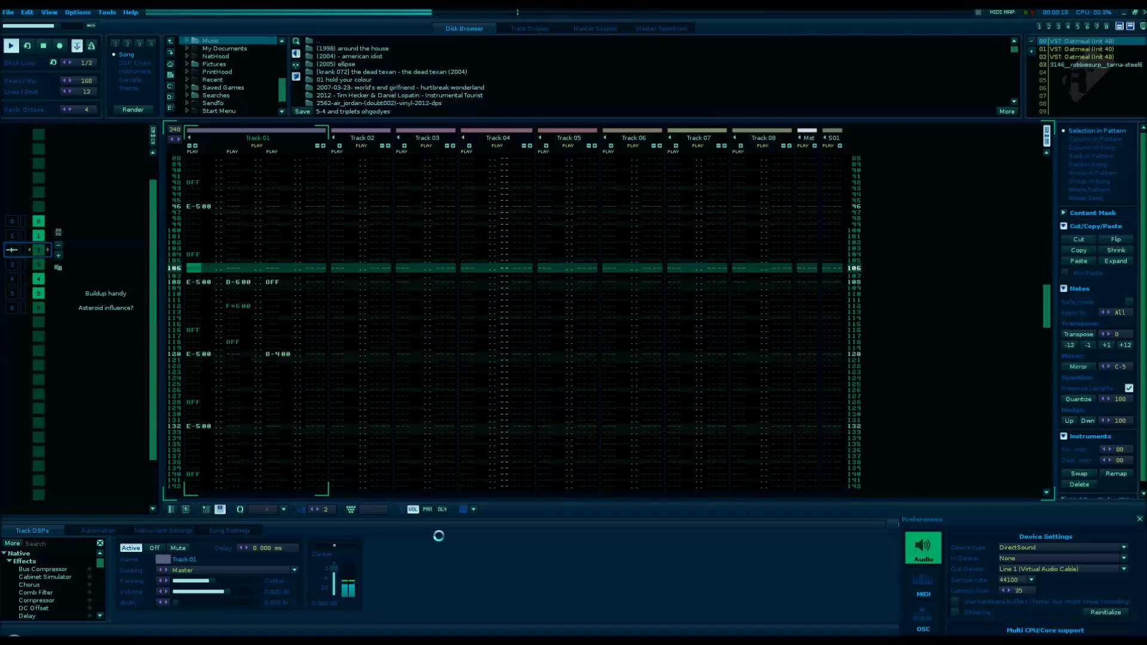
View Track 02 and return to Track 01 of '5-4 and triplets ohgdyes' while it plays.
key("Tab")
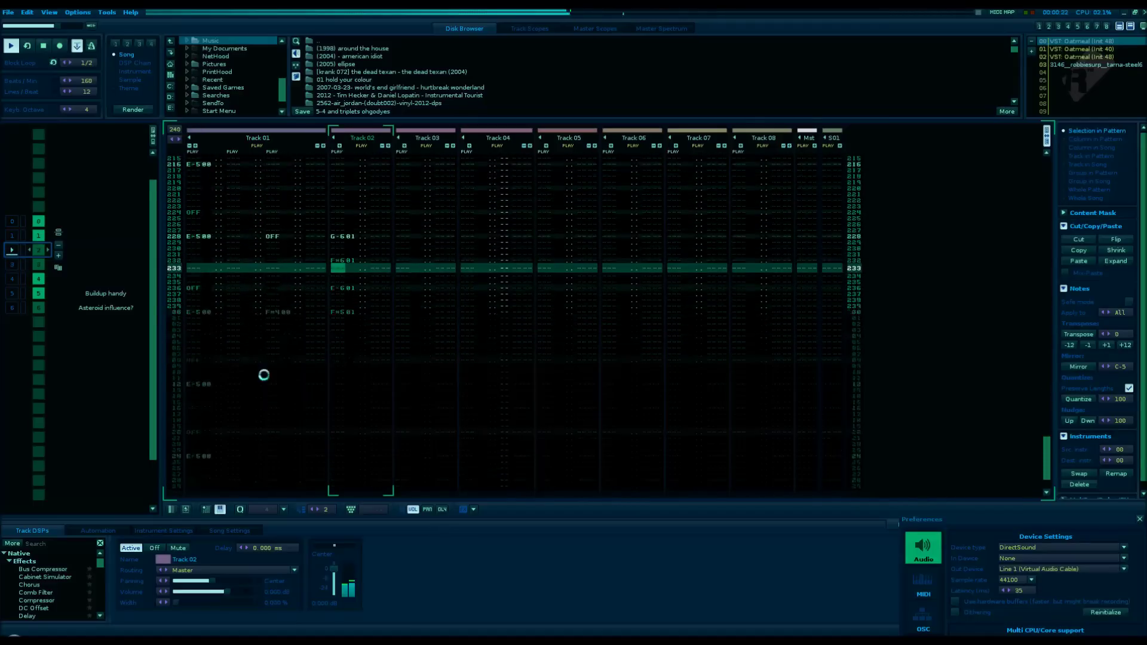
left_click(230, 303)
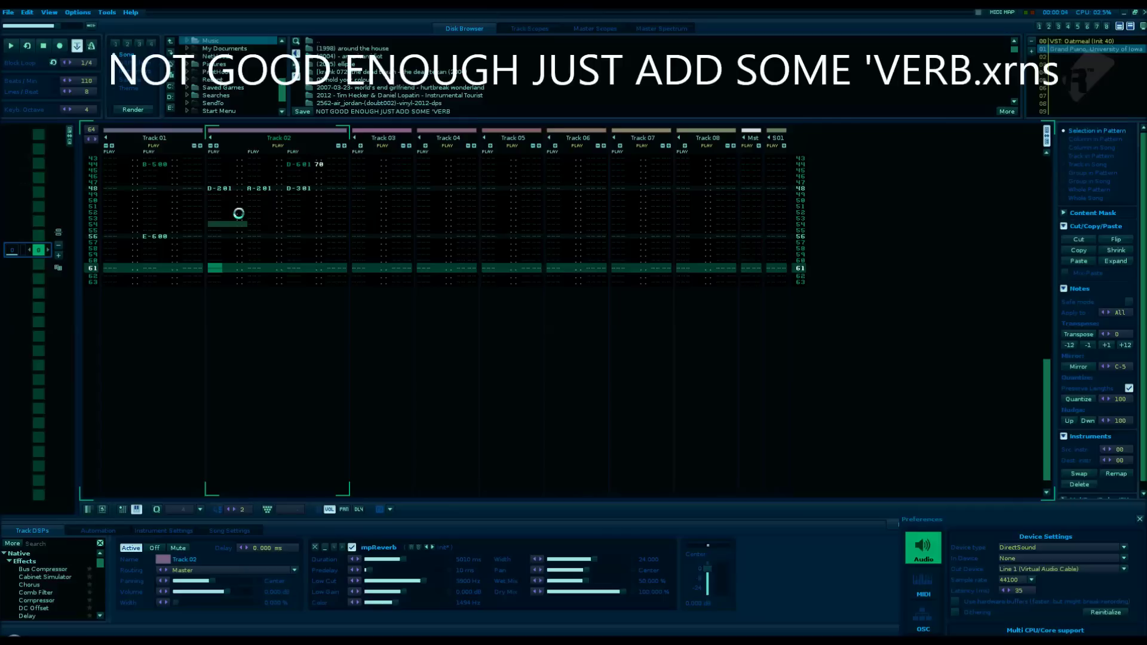
Play four songs in turn, from 'NOT GOOD ENOUGH JUST ADD SOME 'VERB' to 'It tries so hard to be cool'.
key("space")
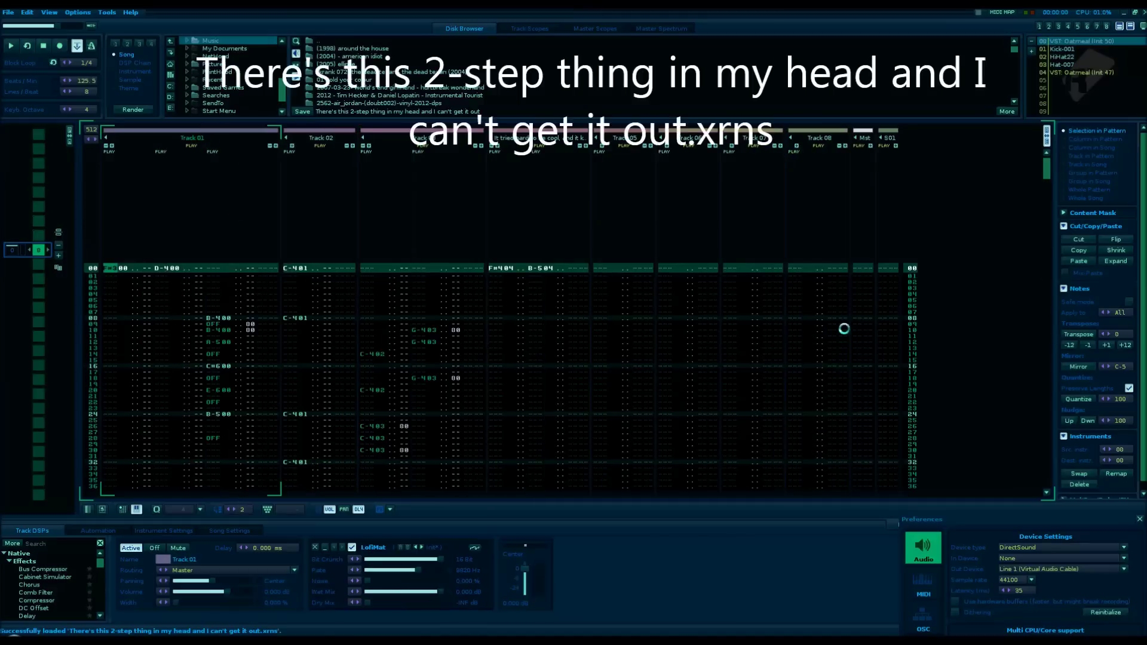
key("space")
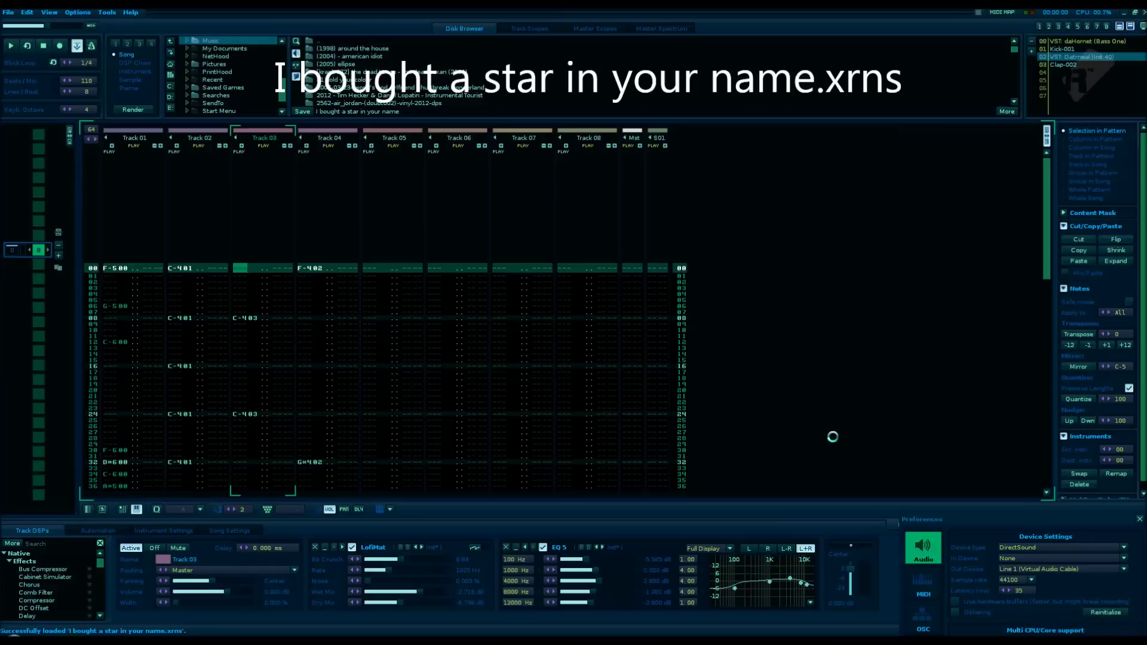
key("space")
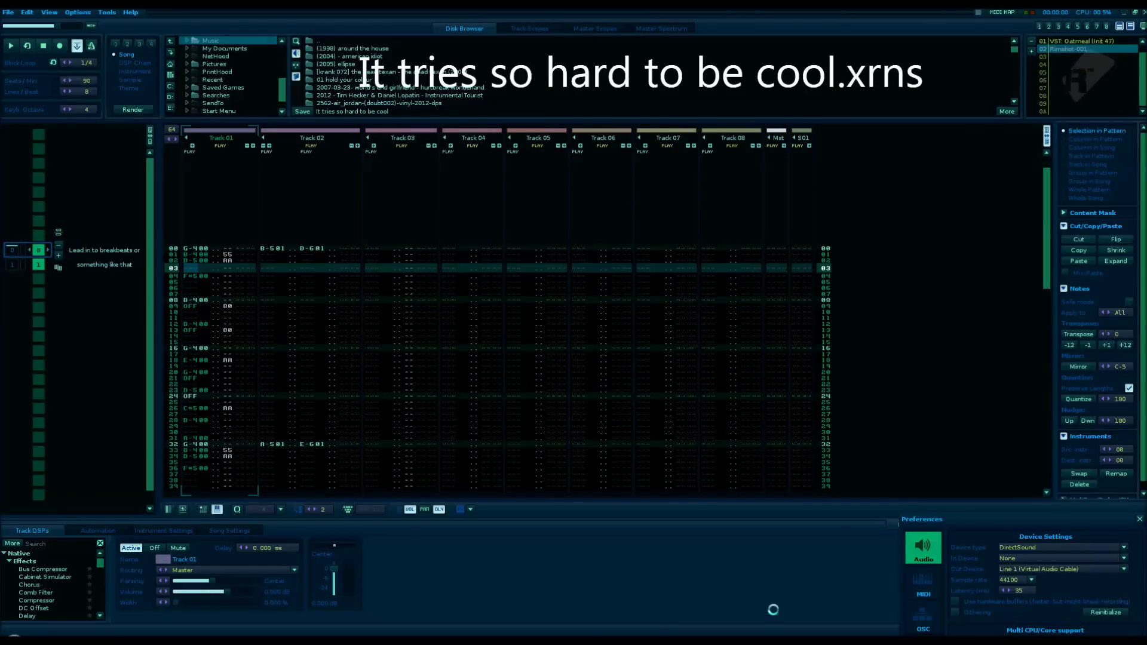
key("space")
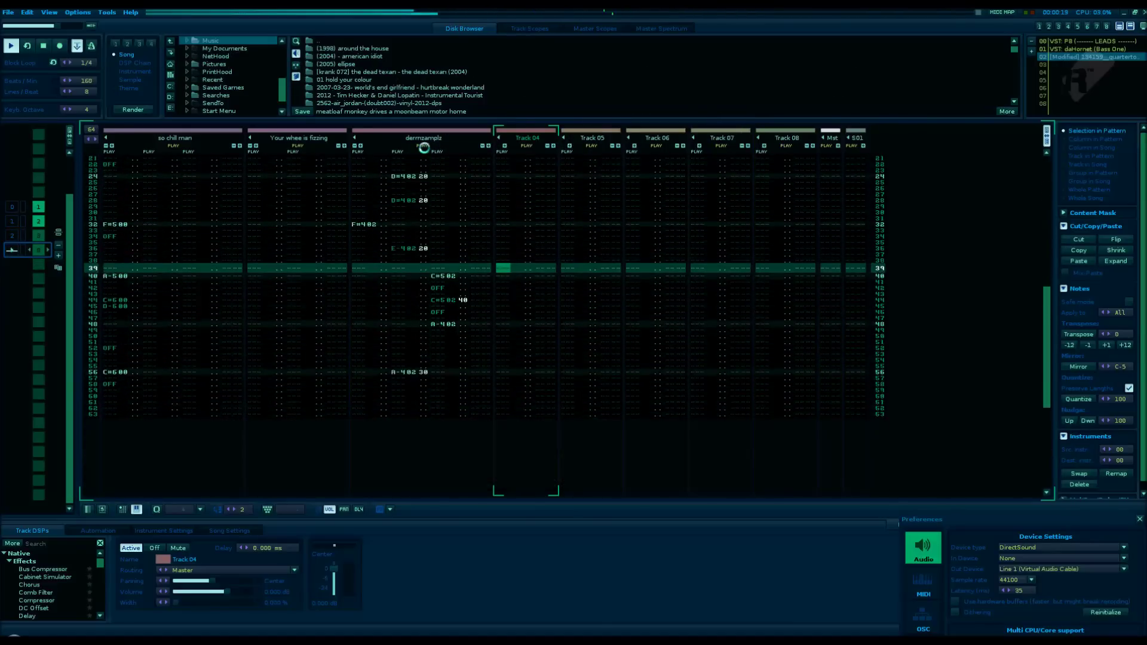
Stop 'meatloaf monkey drives a moonbeam motor home' and replay its last pattern with only the drum sample track audible.
key("space")
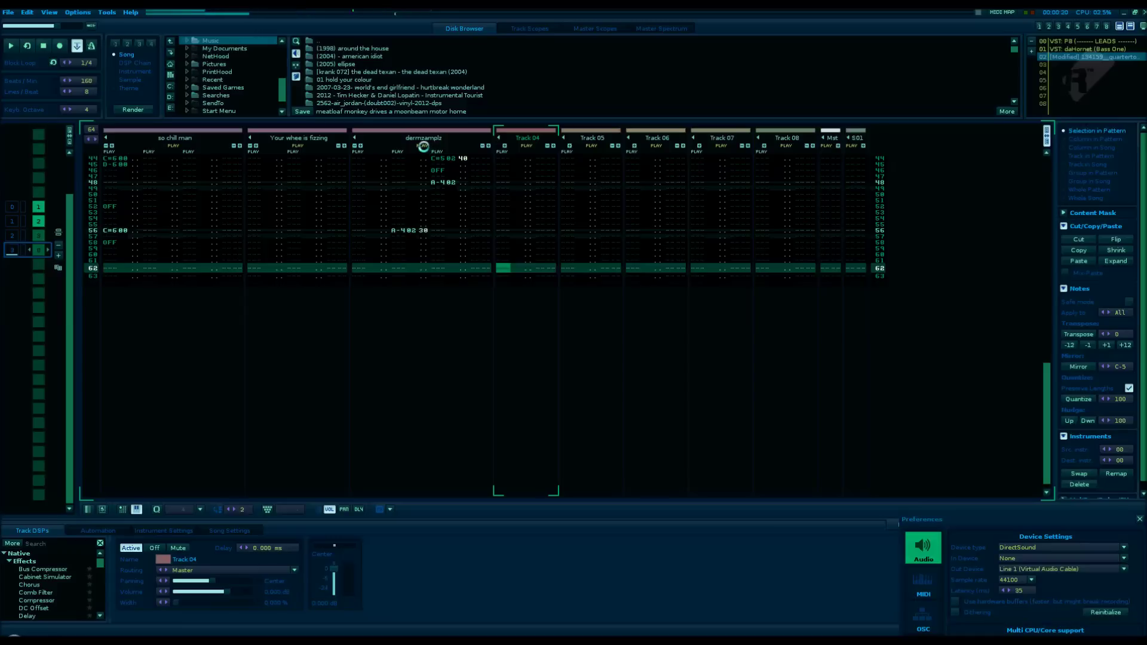
key("space")
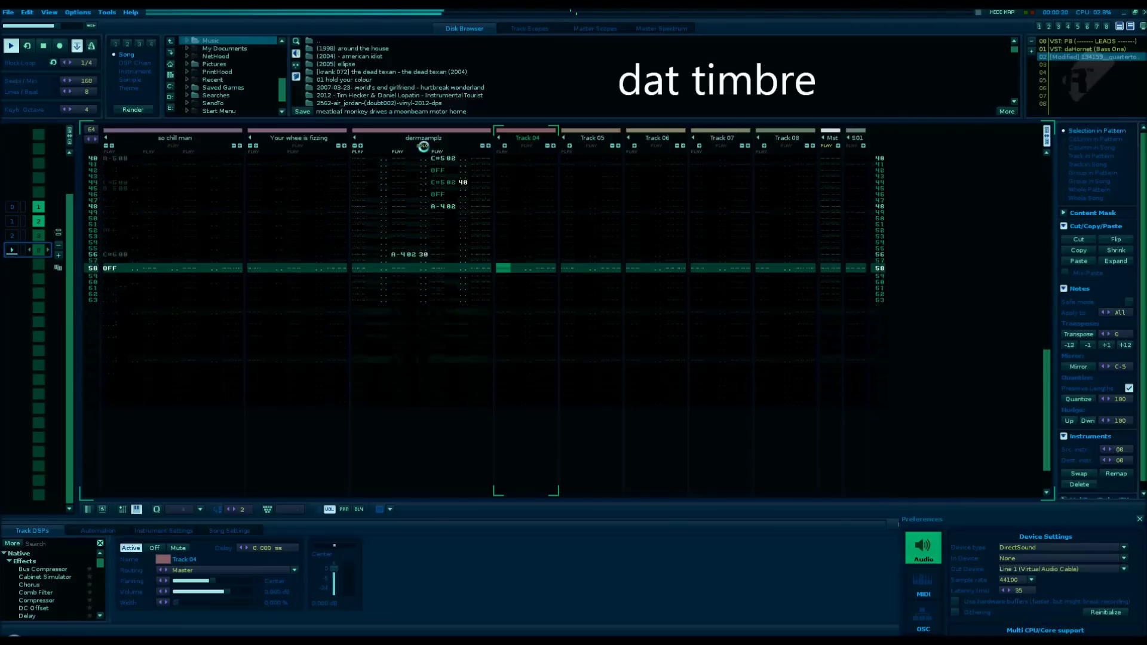
key("space")
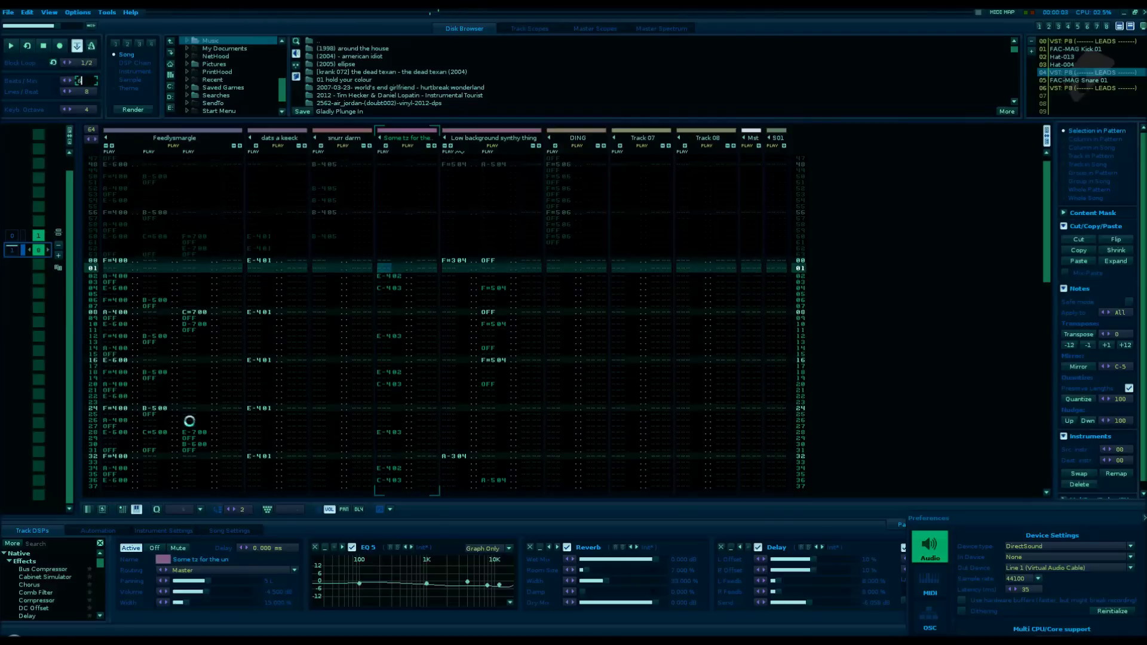
Set the tempo of 'Gladly Plunge In' to 66.5 beats per minute and play the song.
key("Return")
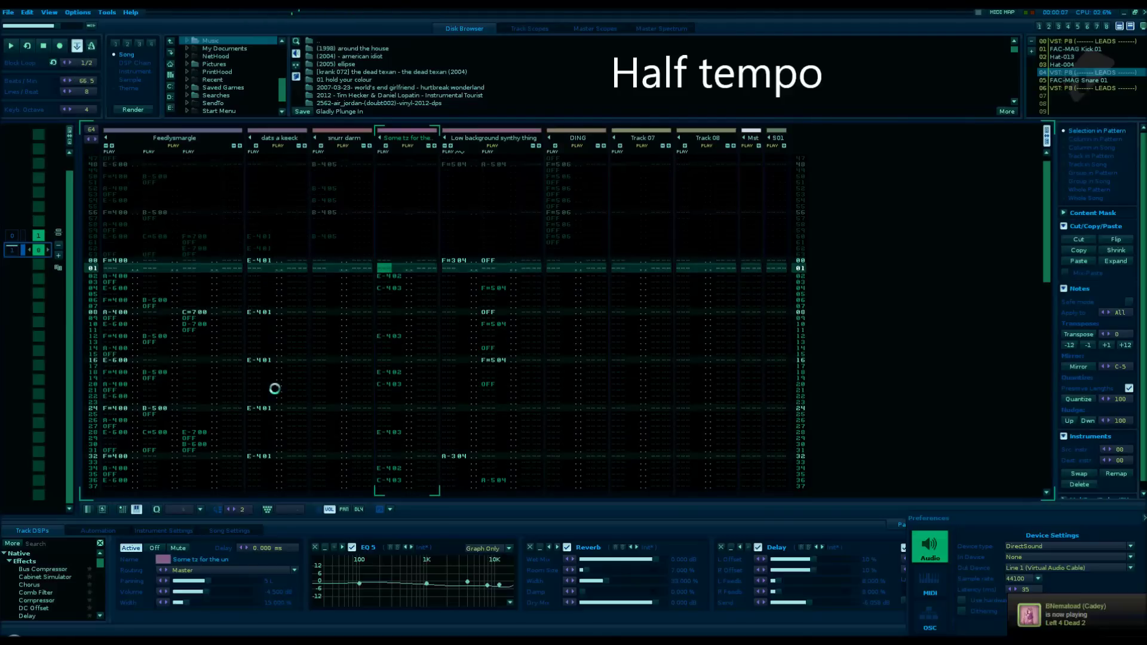
key("space")
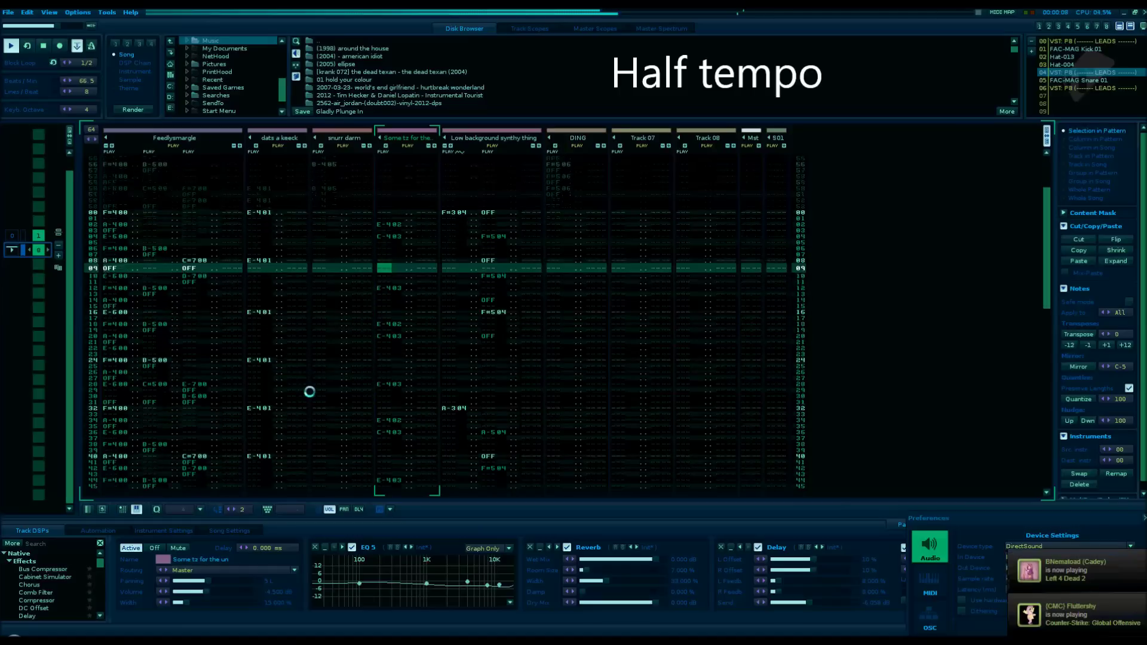